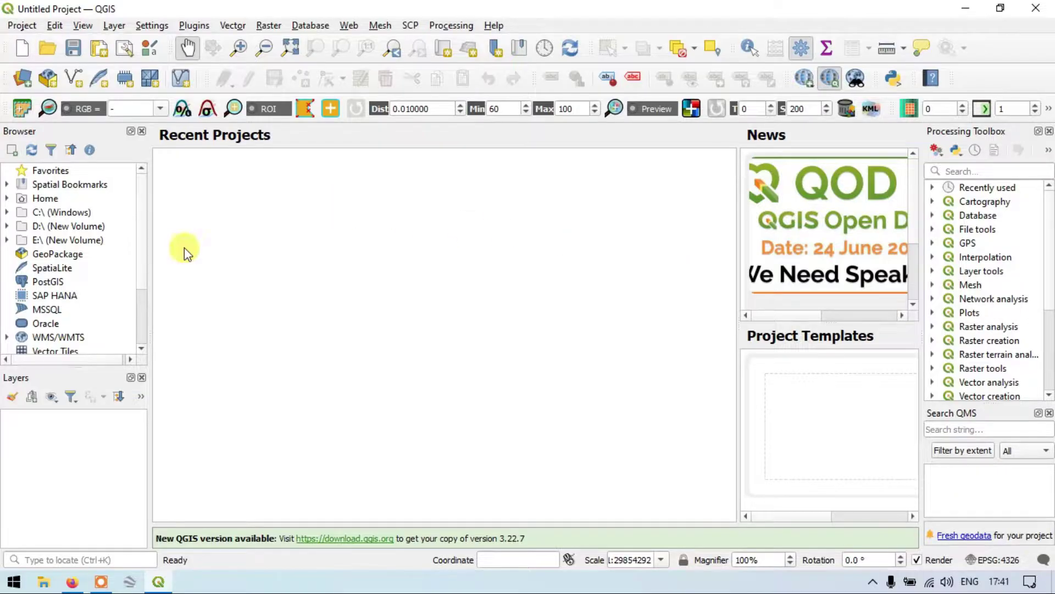
Step: Start a new temporary scratch layer and name it DEMO_layer
click(114, 26)
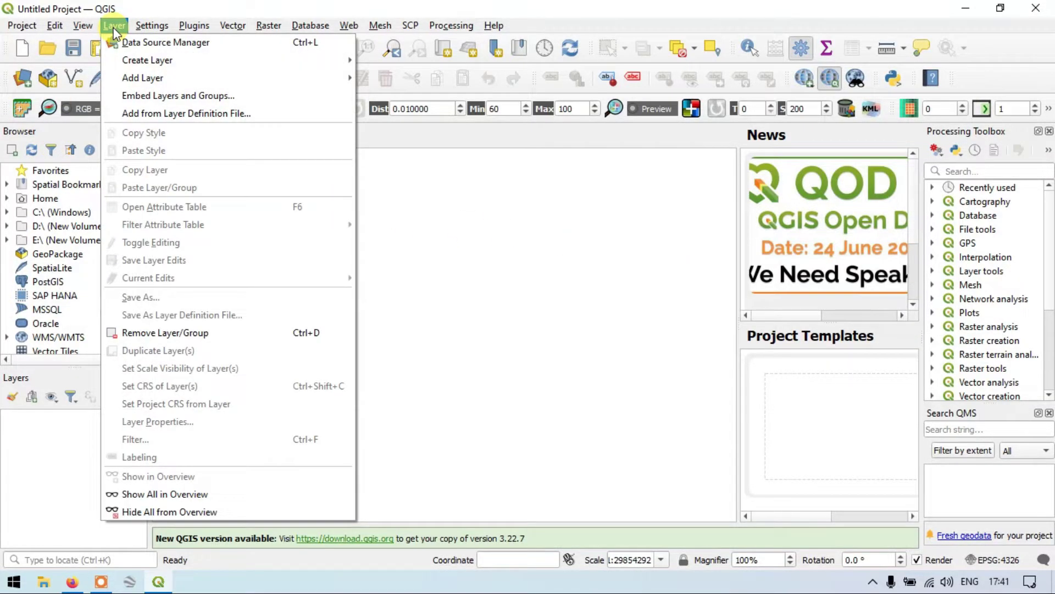
mouse_move(175, 58)
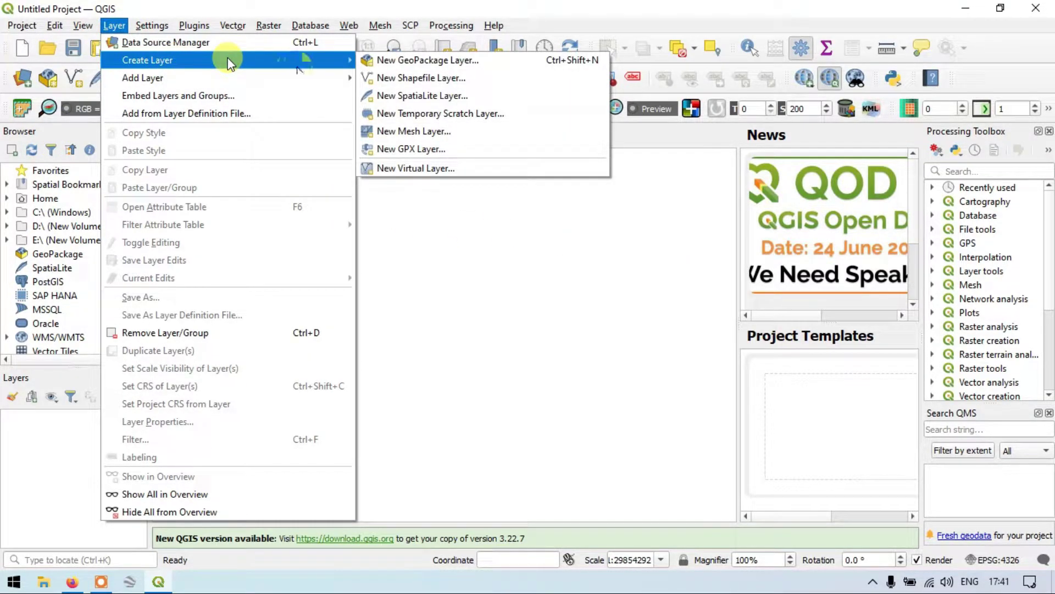
click(390, 117)
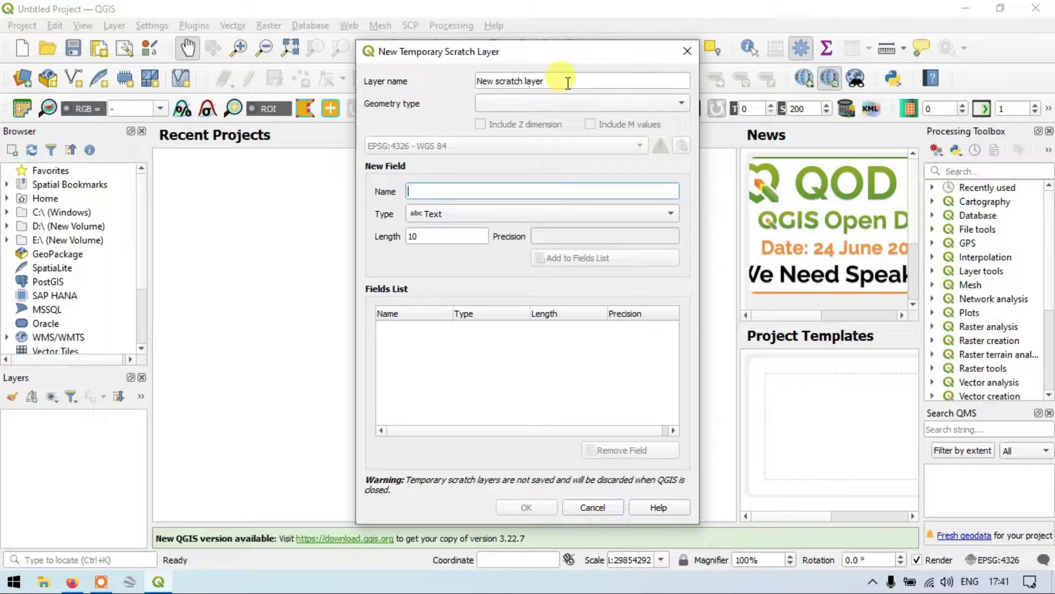
drag(555, 81, 413, 86)
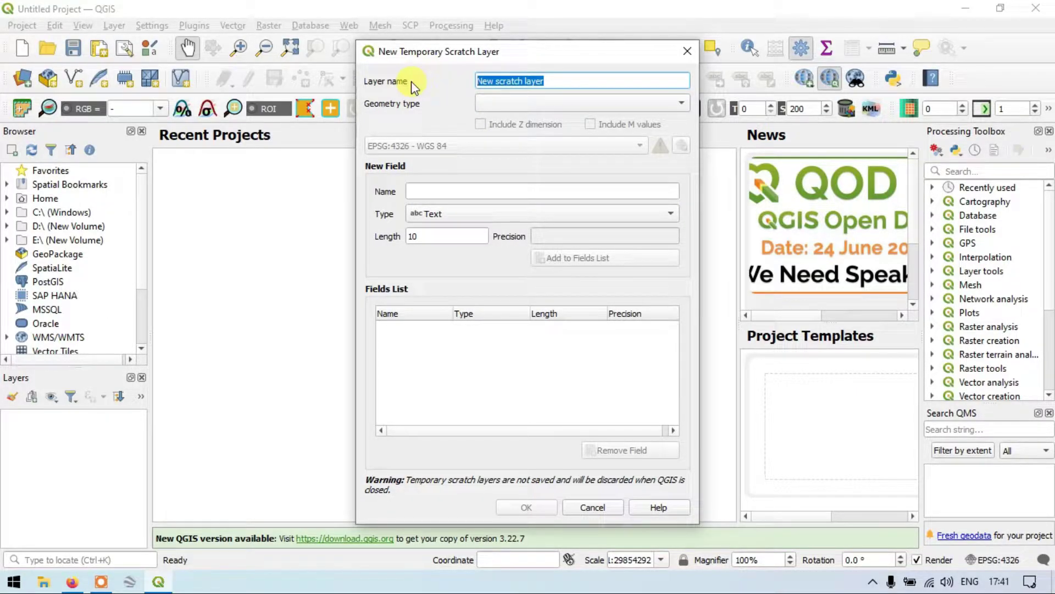
key(BackSpace)
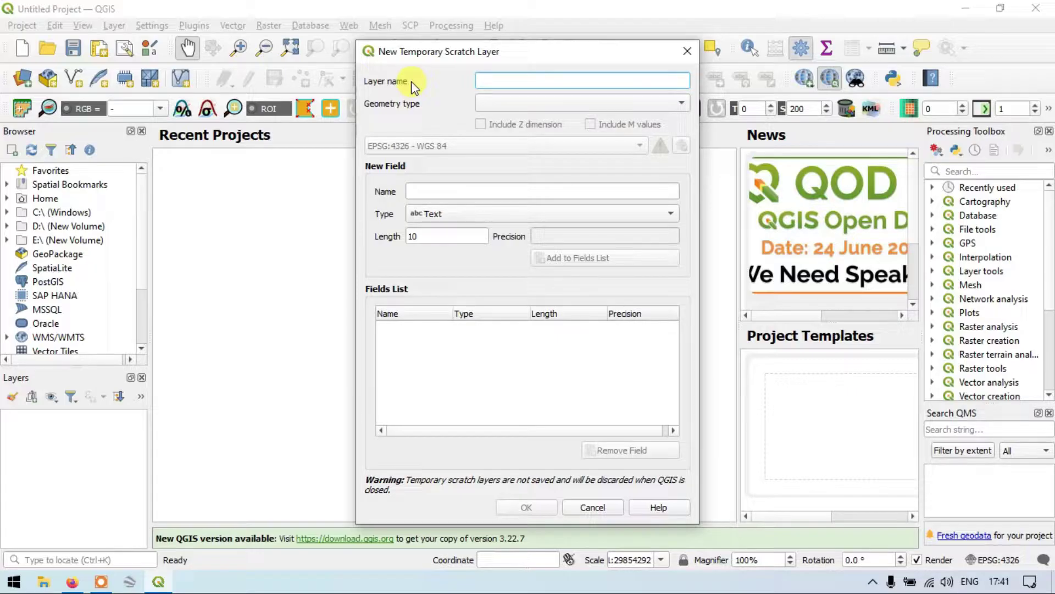
text(S)
key(BackSpace)
text(DEMO_layer)
Step: Give the scratch layer Point geometry and the project CRS EPSG:4326 - WGS 84, and create it
click(503, 102)
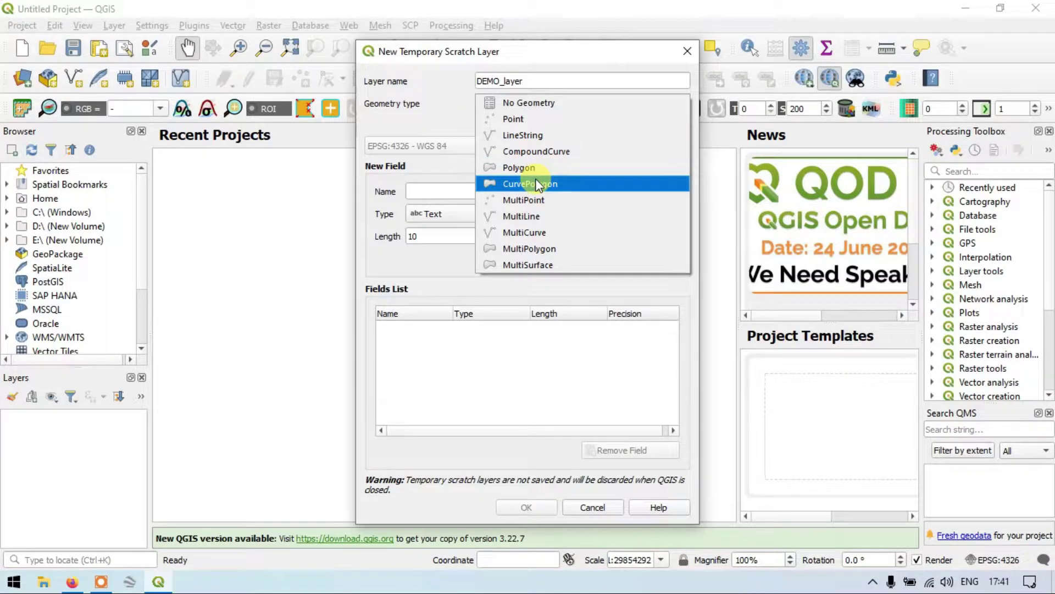
click(520, 121)
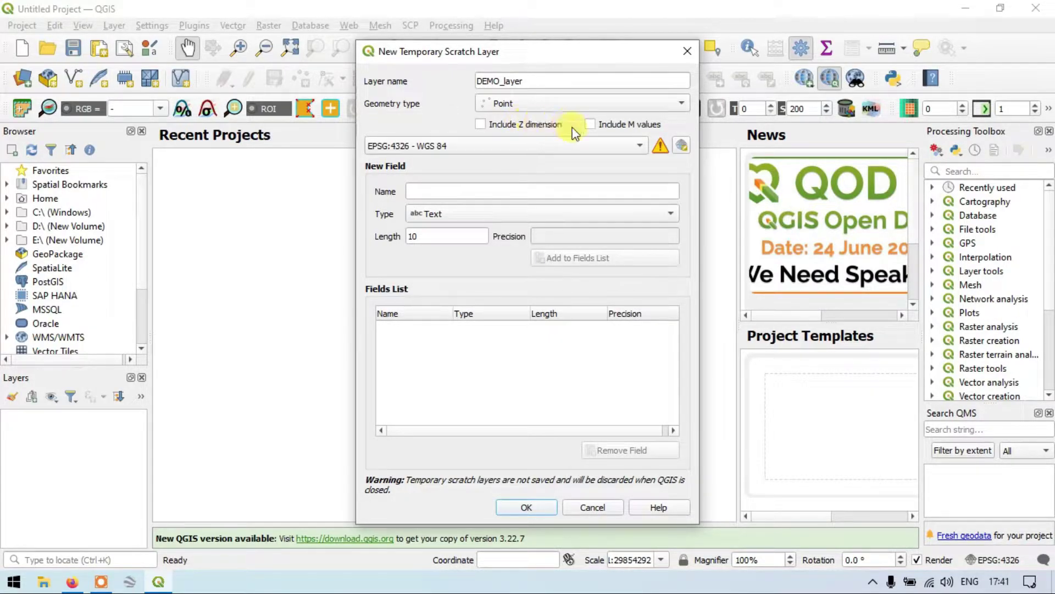
click(602, 144)
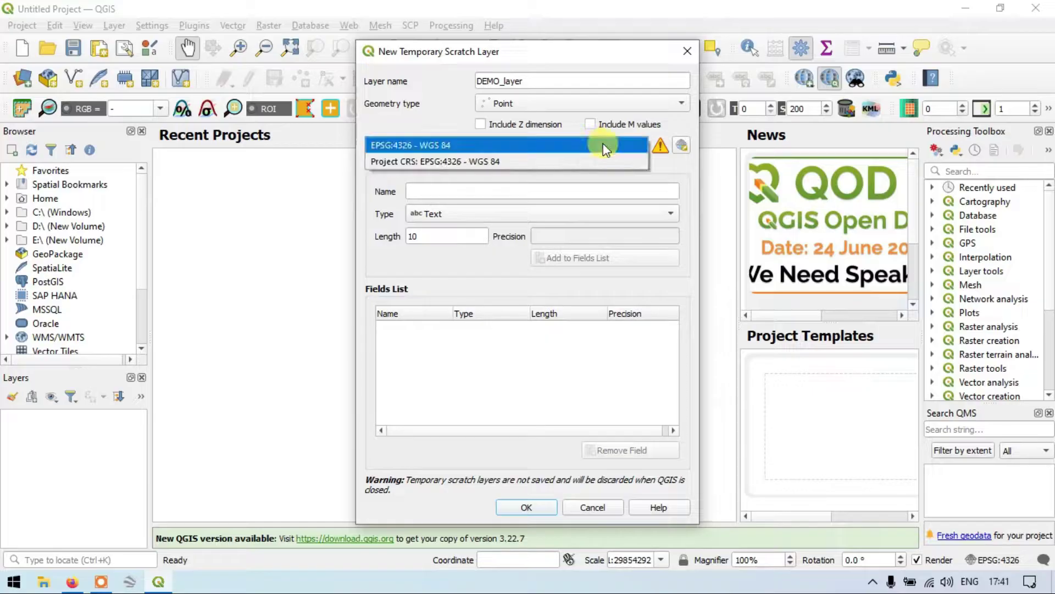
click(424, 161)
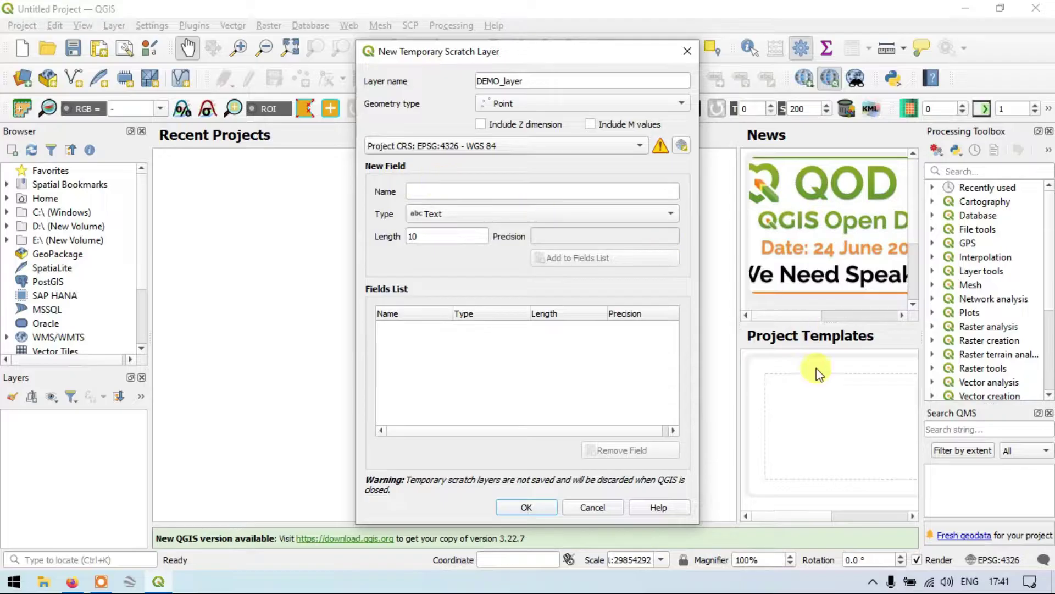
click(528, 506)
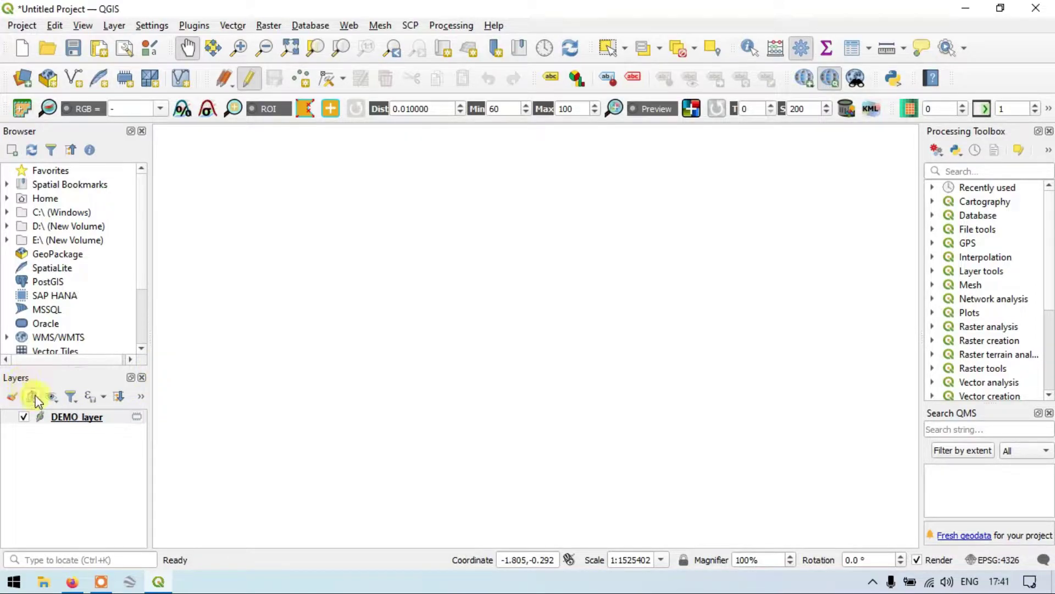
Step: Review the symbology settings in the properties of DEMO_layer and close them
click(74, 417)
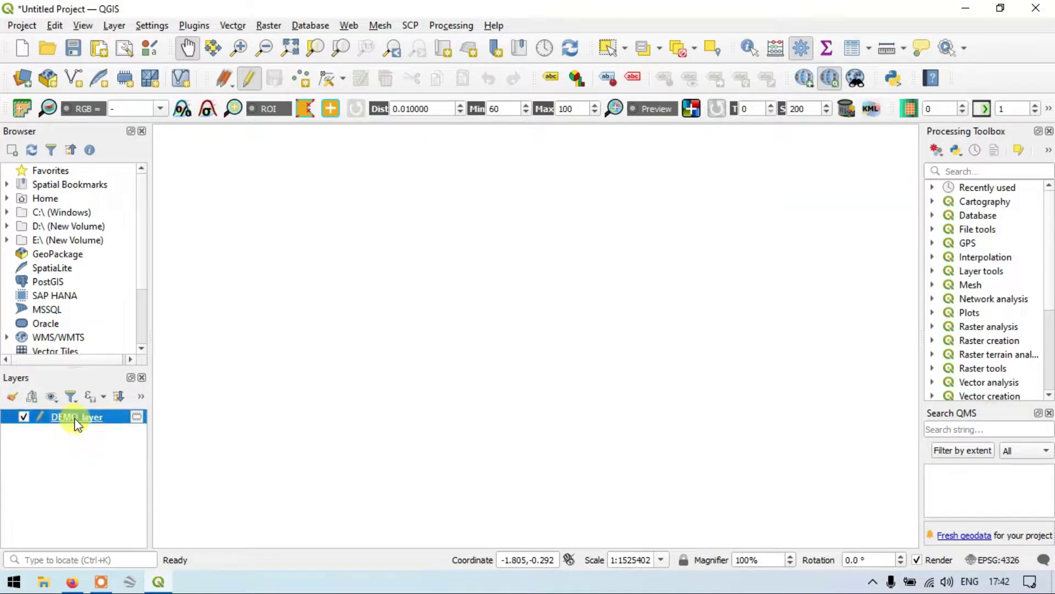
double_click(136, 416)
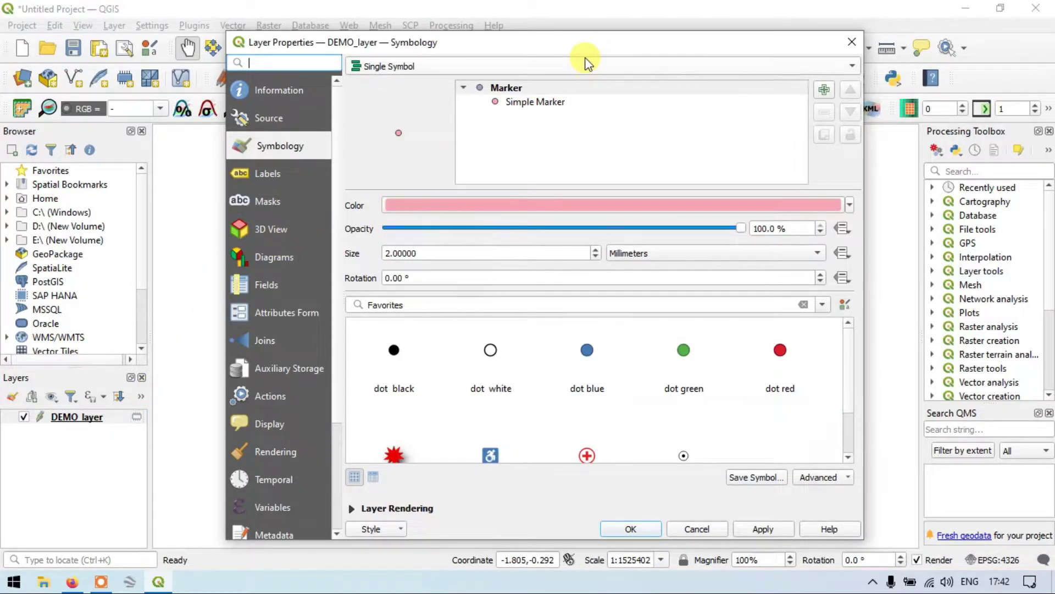
click(852, 42)
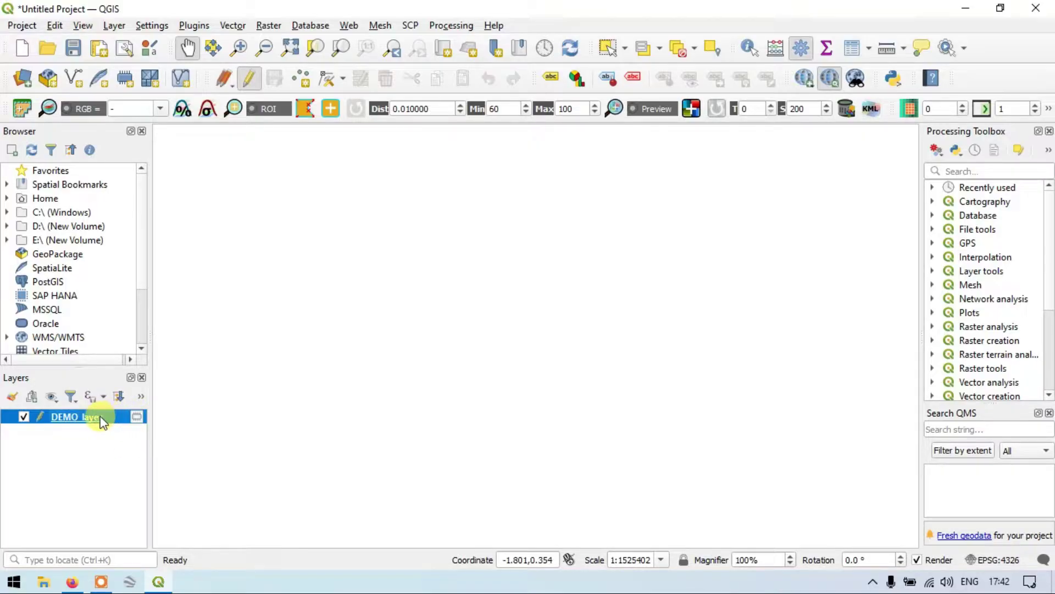
double_click(82, 417)
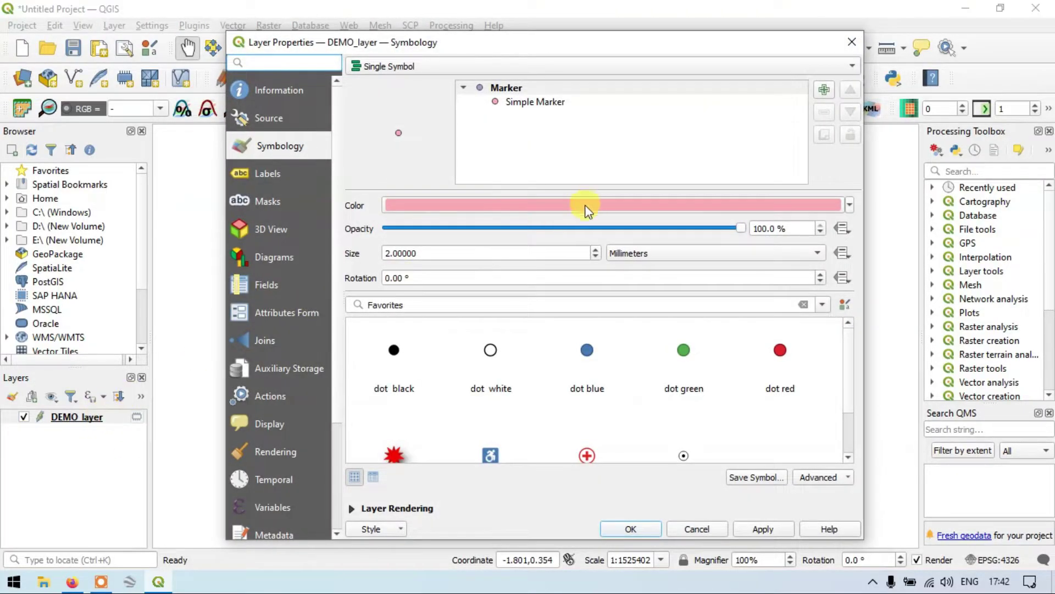
mouse_move(590, 202)
click(641, 531)
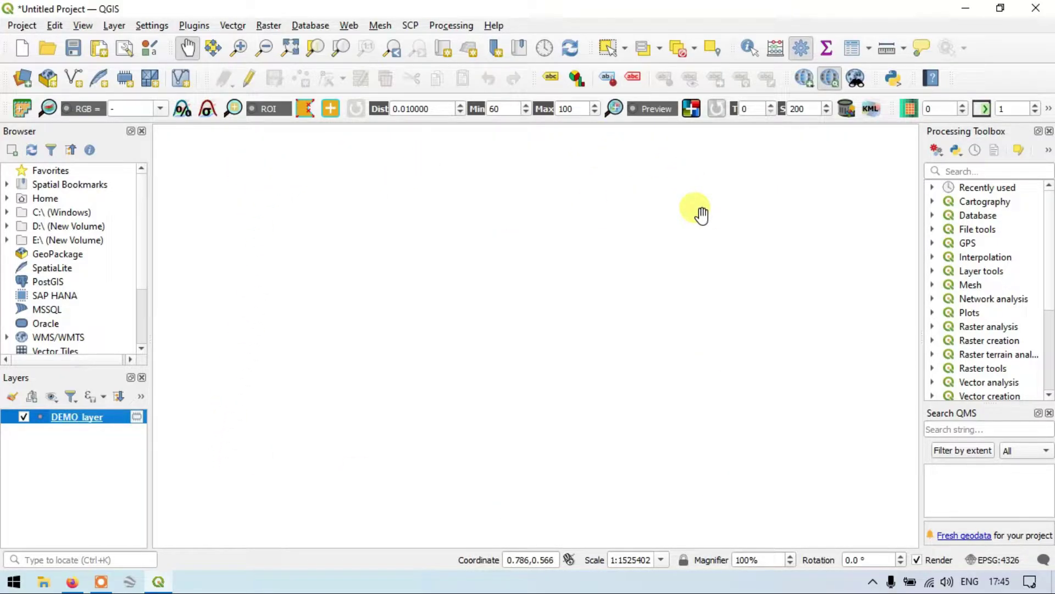
Step: Enable editing on DEMO_layer and add nine point features scattered across the empty map canvas
click(254, 80)
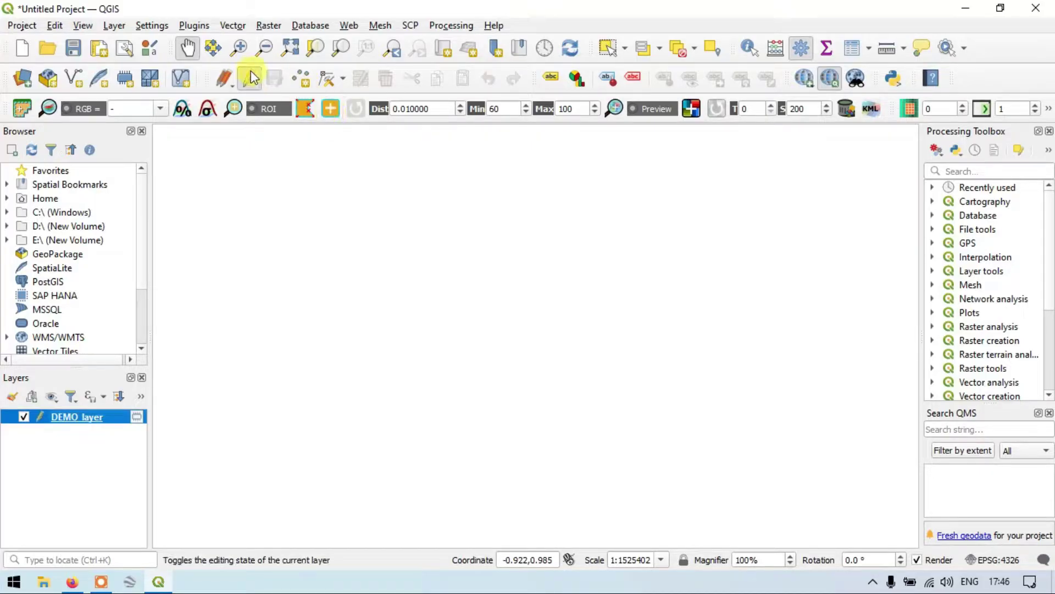
click(301, 77)
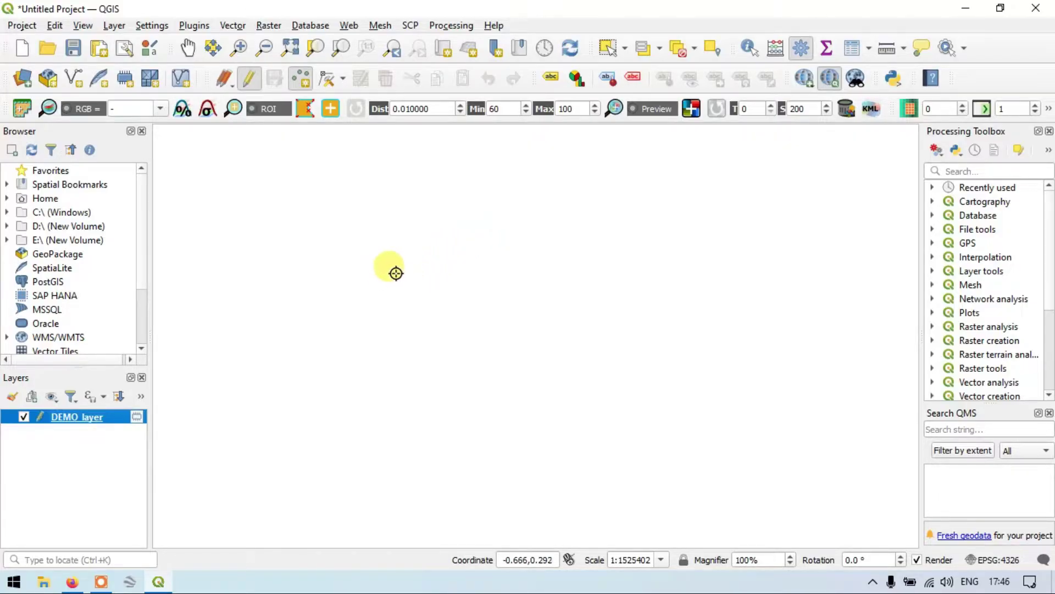
click(347, 278)
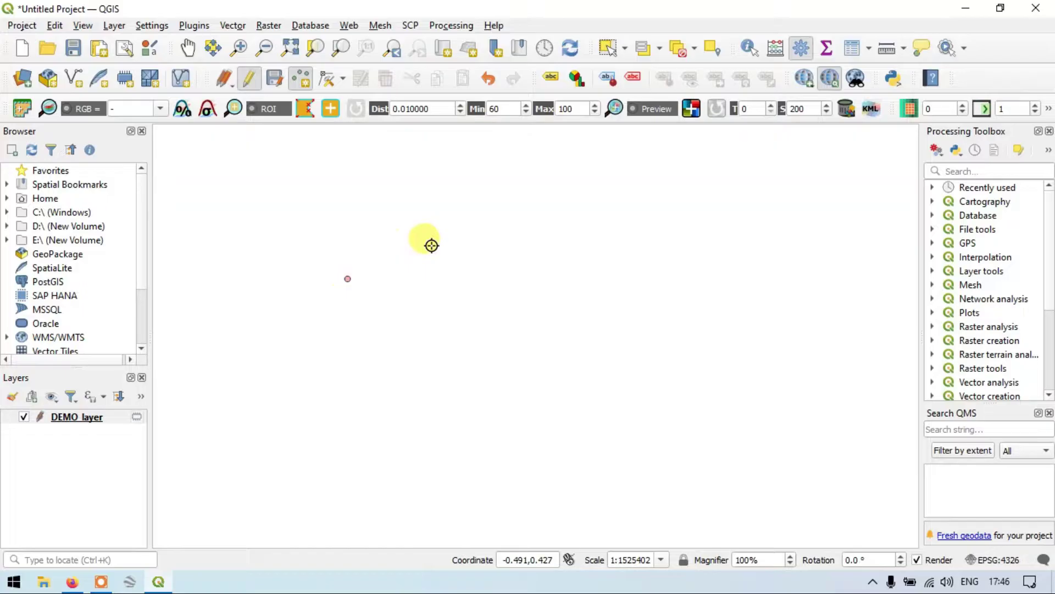
click(474, 228)
click(586, 258)
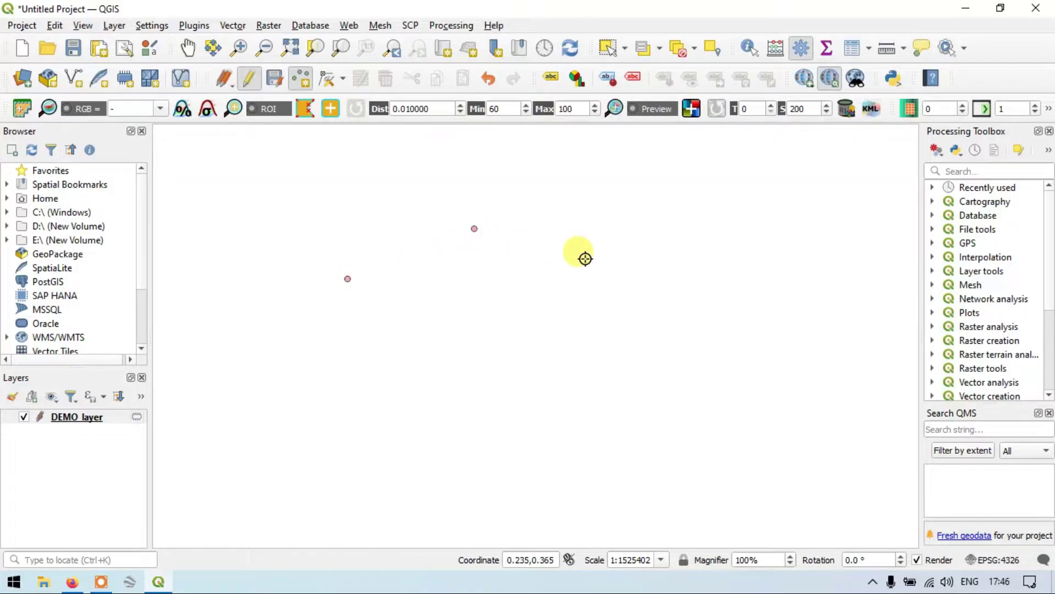
click(643, 354)
click(526, 435)
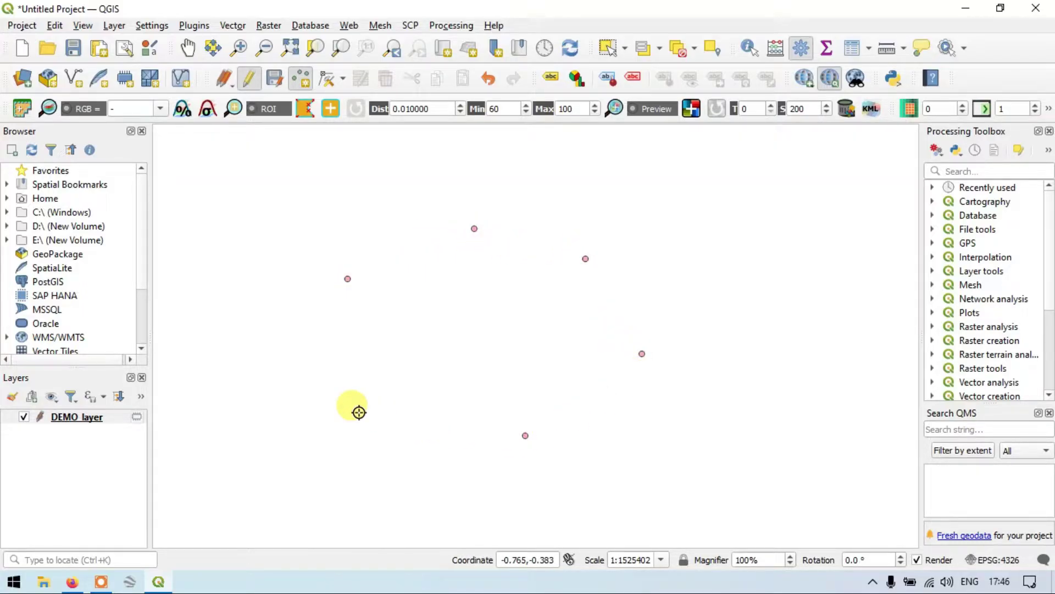
click(283, 383)
click(472, 318)
click(353, 208)
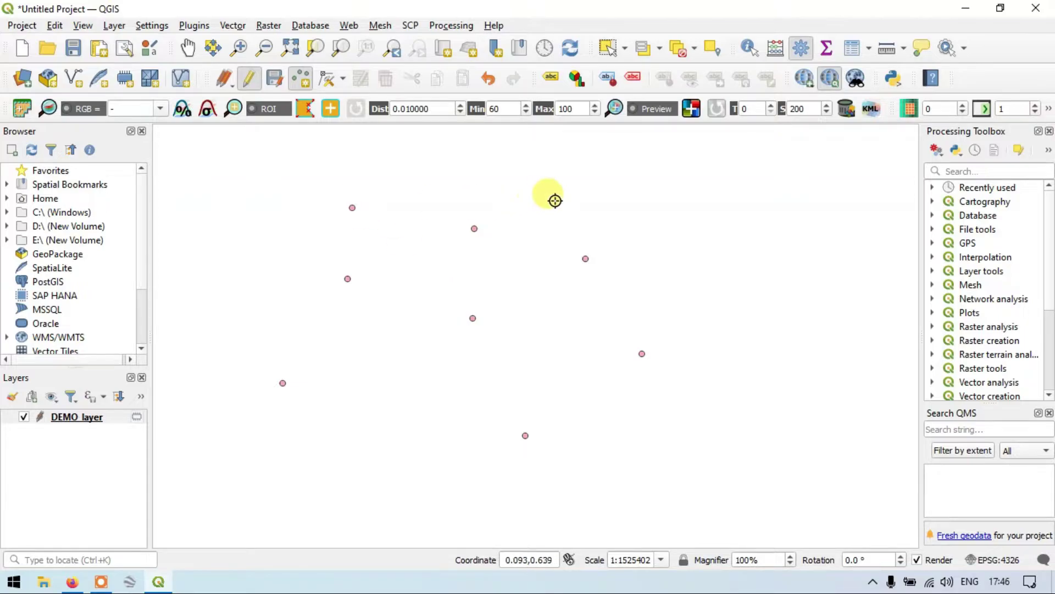
click(555, 201)
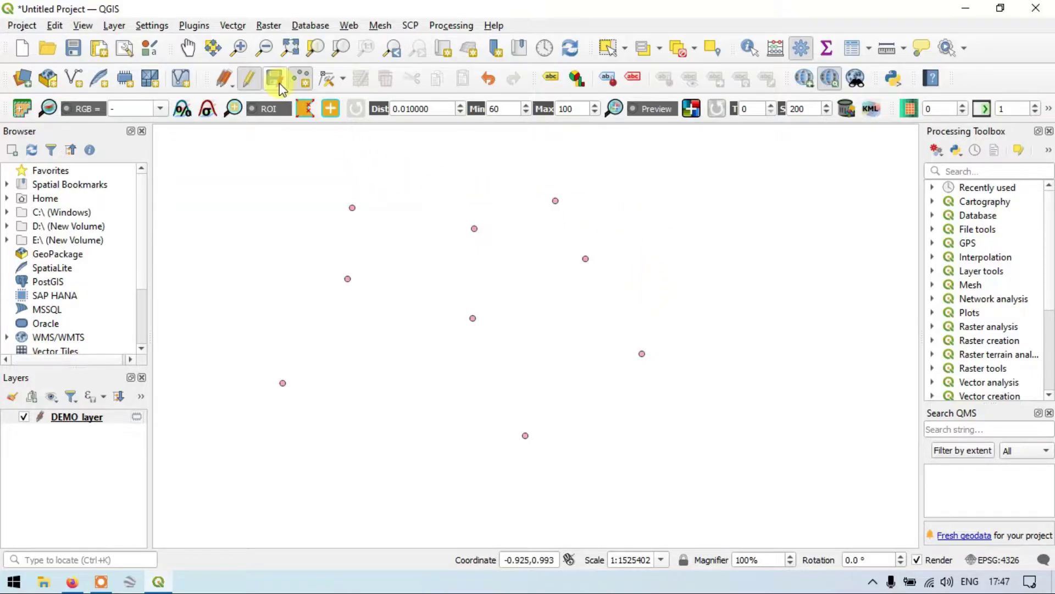
Step: Add four more points to DEMO_layer, two above and two below the middle of the existing group
click(309, 83)
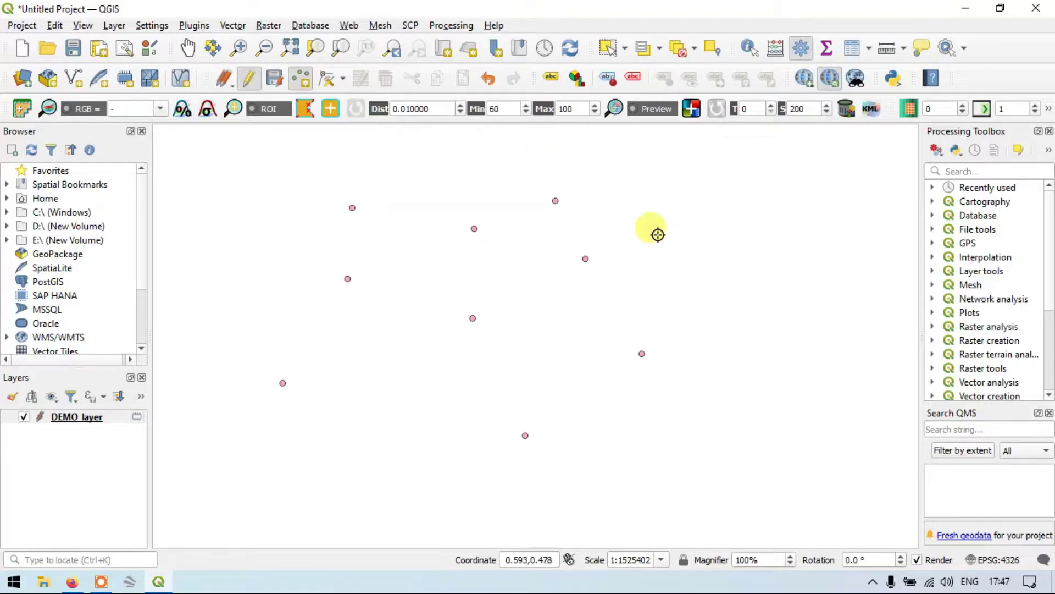
click(679, 226)
click(405, 406)
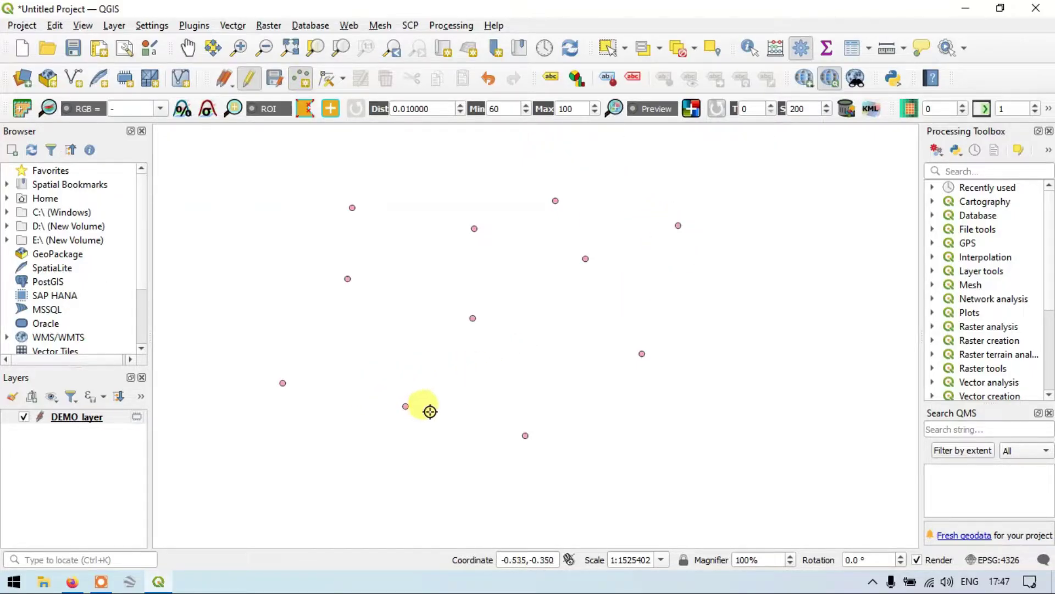
click(602, 444)
click(459, 177)
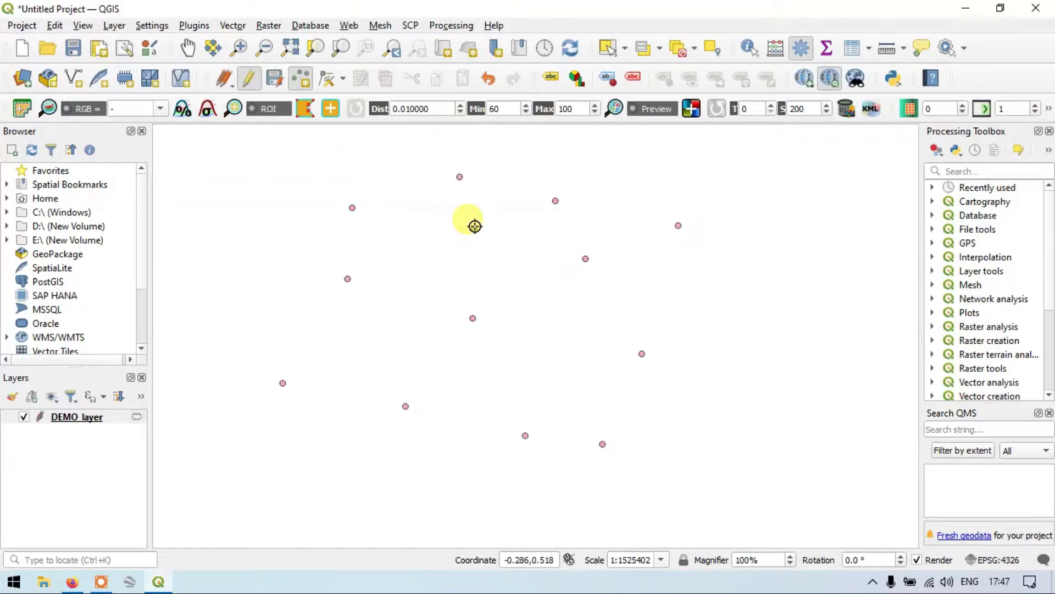
click(474, 229)
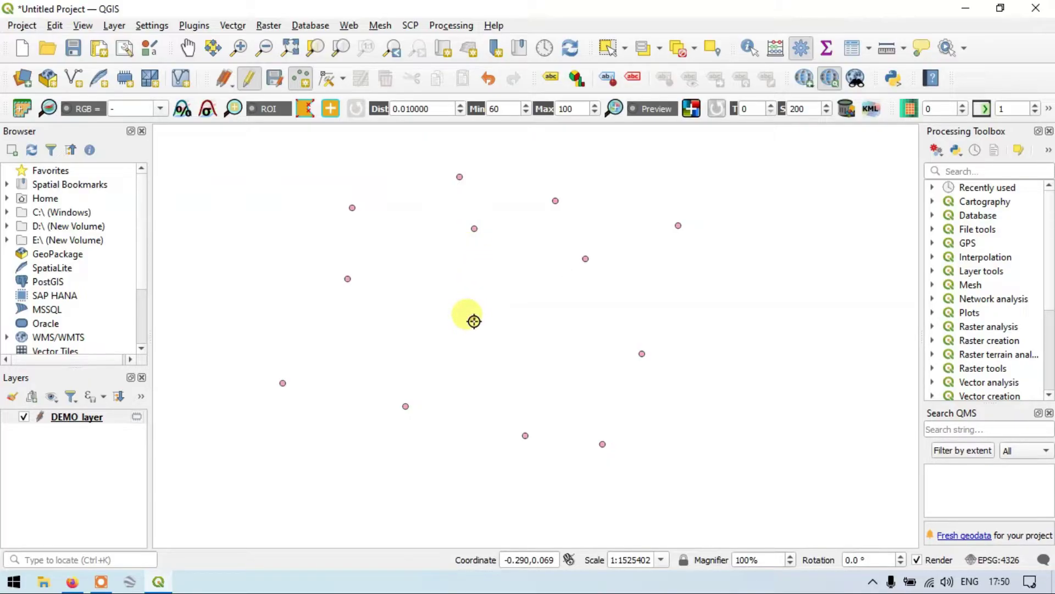
click(472, 318)
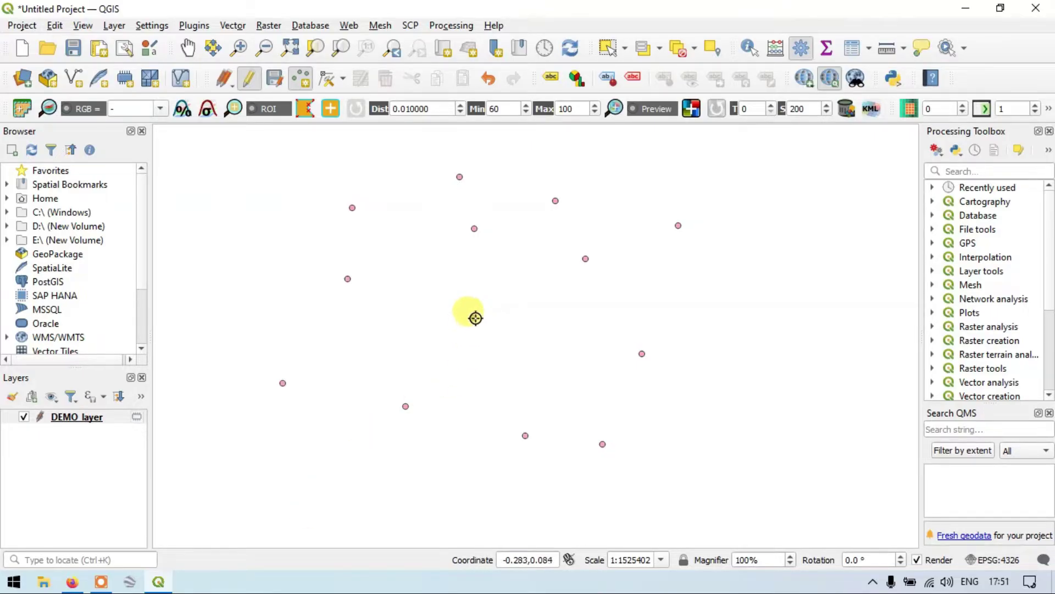
click(585, 260)
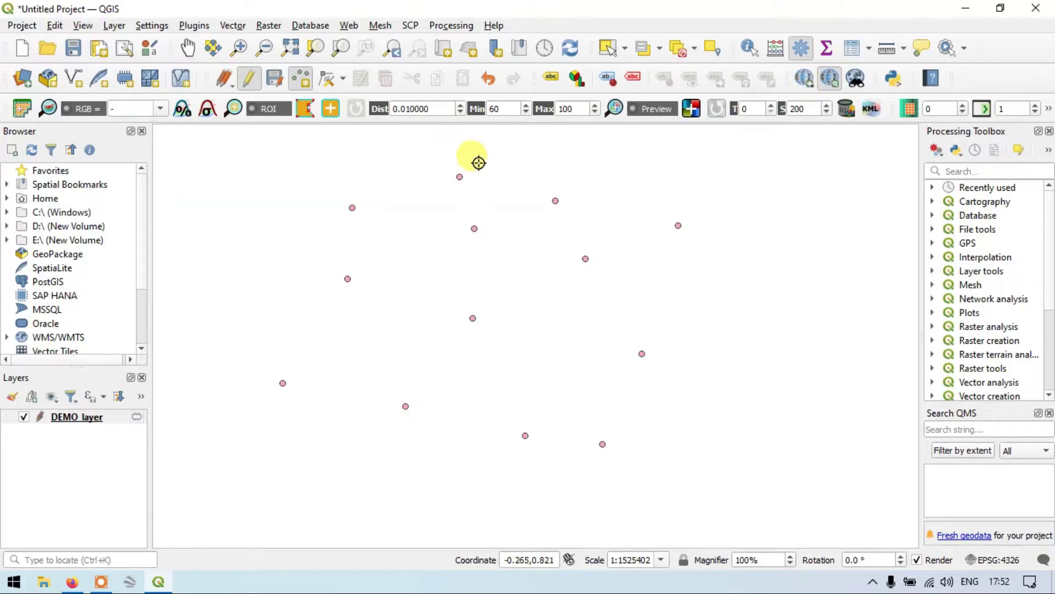
click(460, 177)
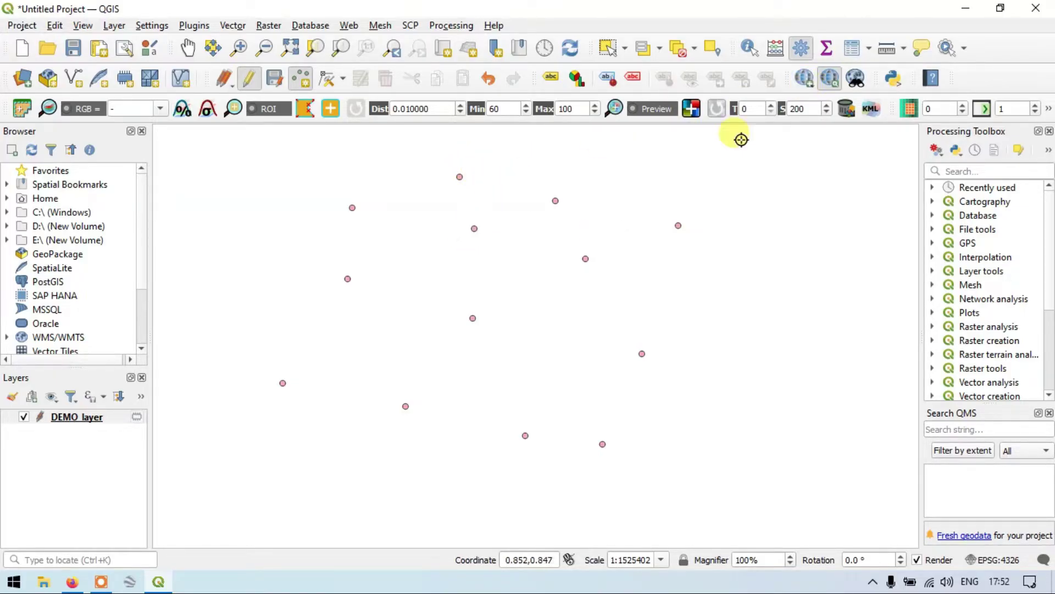
Step: Examine the feature rows in the attribute table of DEMO_layer and close the table
click(851, 51)
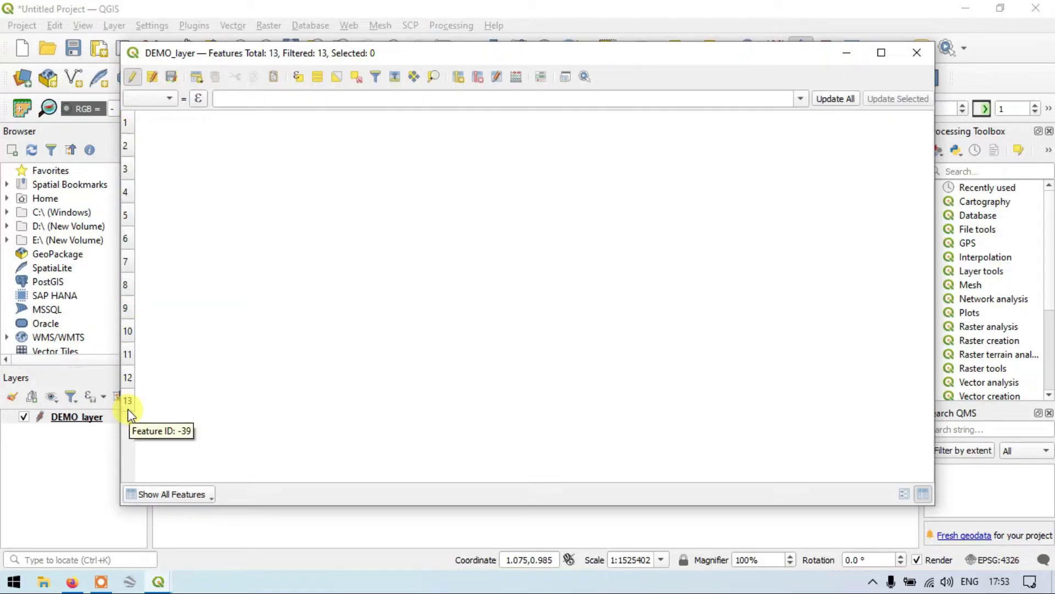
click(846, 52)
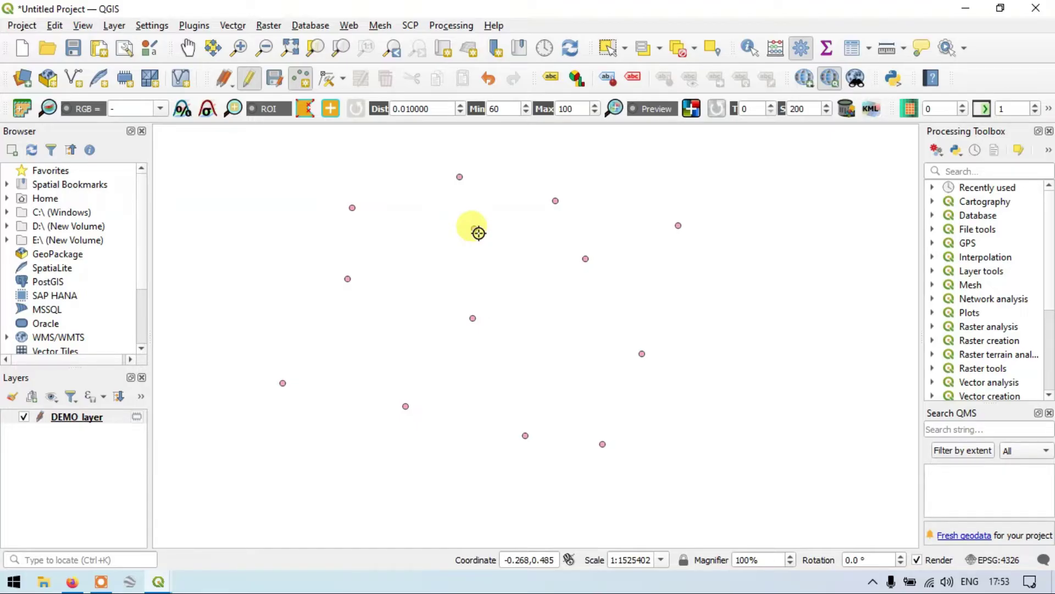
key(F6)
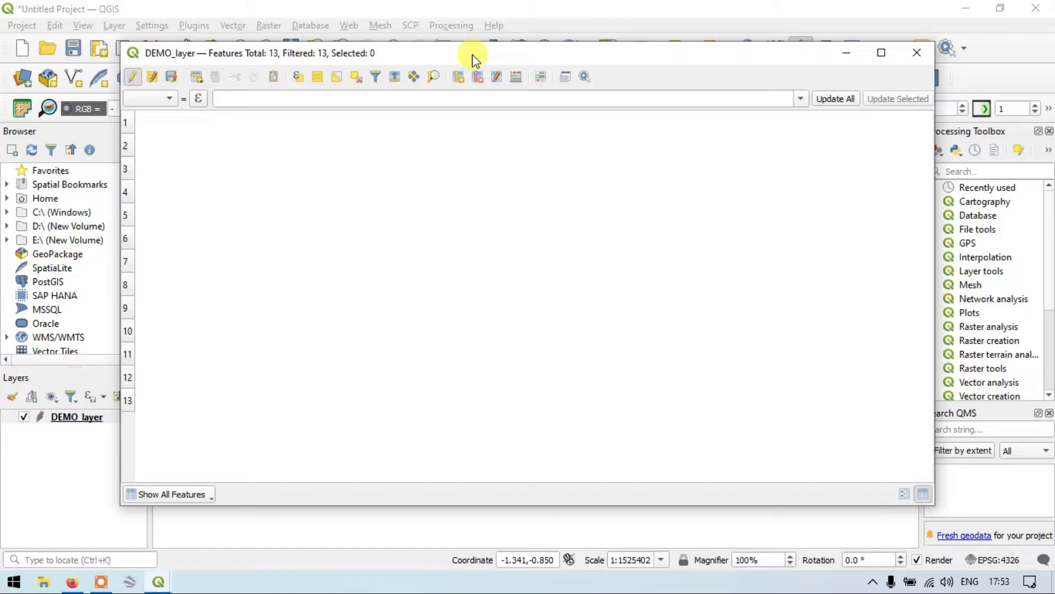
drag(474, 53, 467, 38)
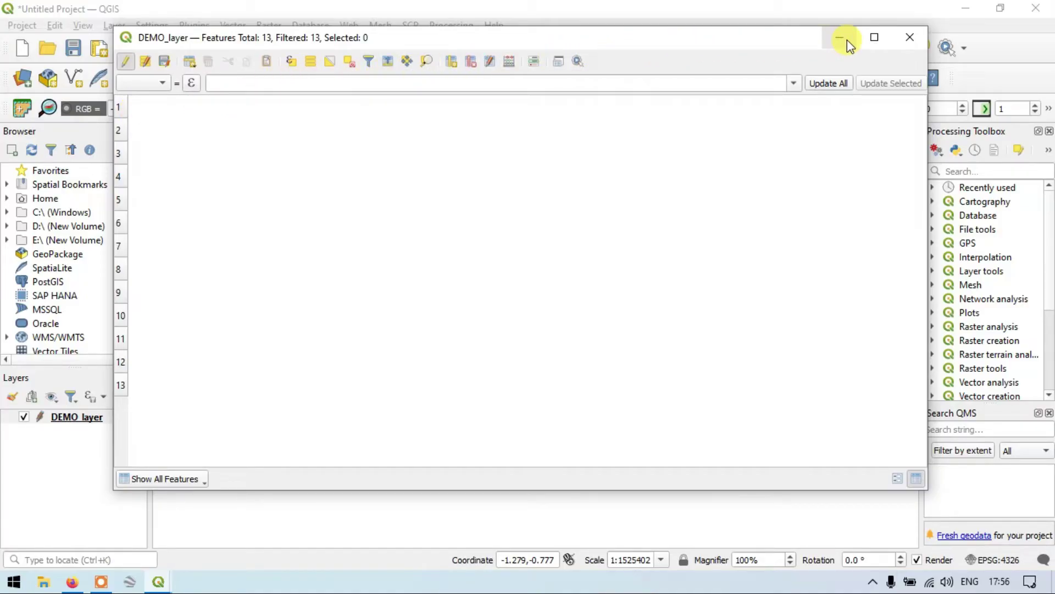
click(916, 32)
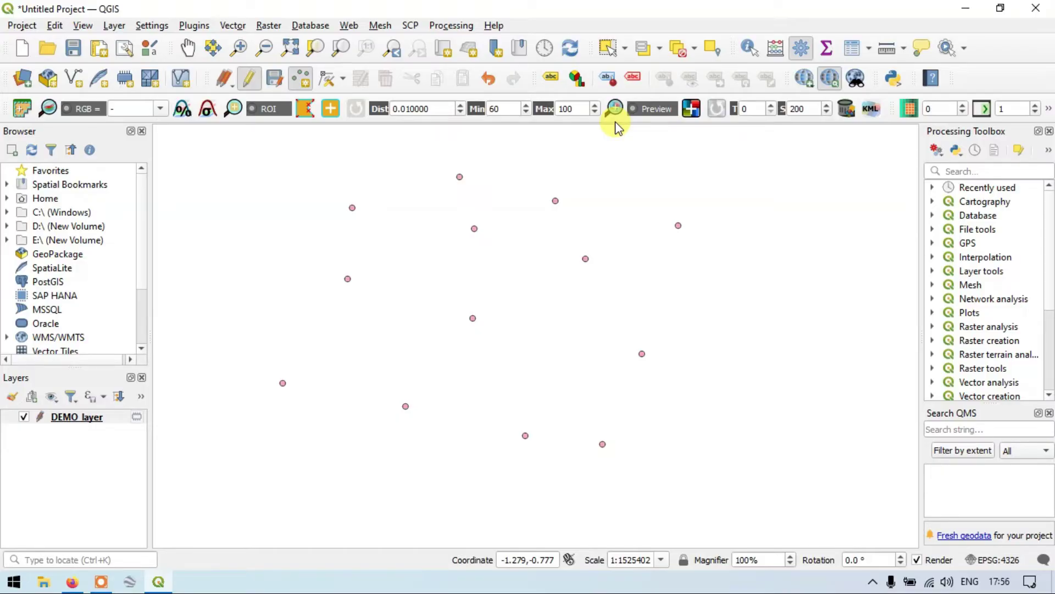
Step: Identify the northernmost point of DEMO_layer with the Identify Features tool
click(750, 48)
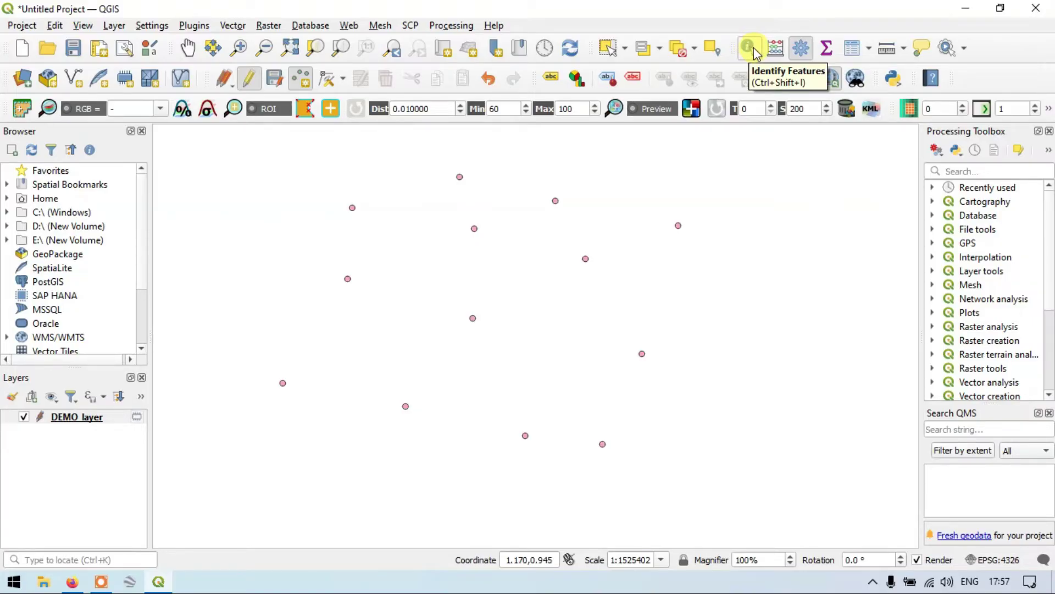
click(750, 49)
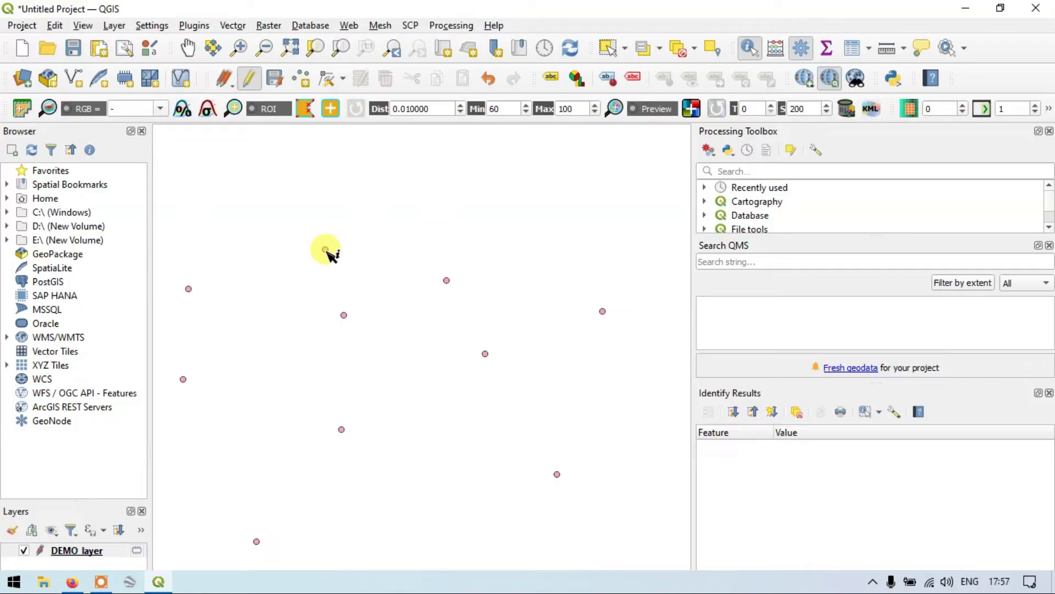
click(325, 250)
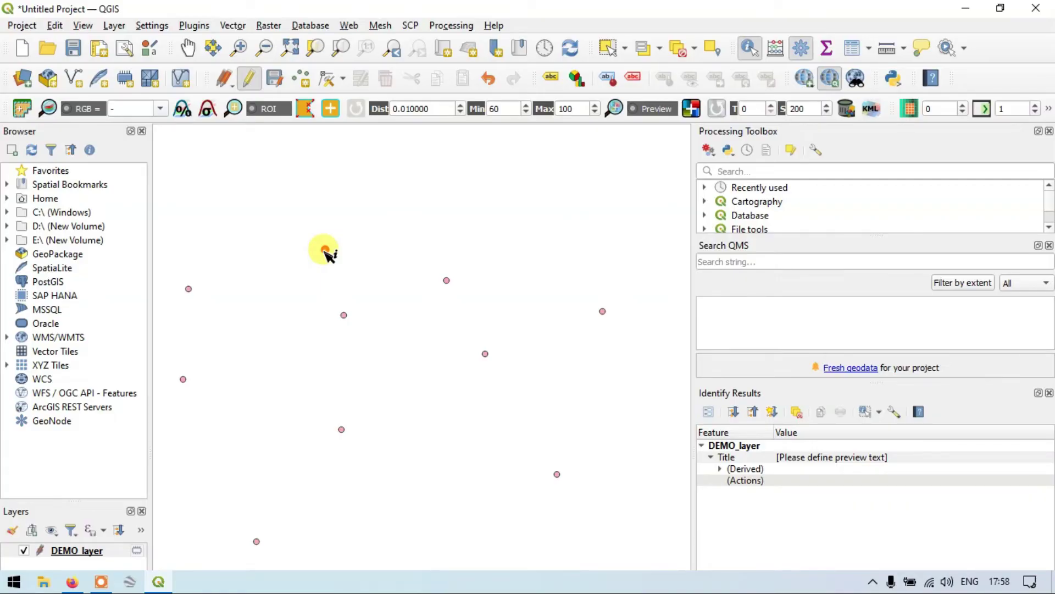
Step: Check the feature rows of DEMO_layer in its attribute table again and return to the Identify Features tool
click(852, 50)
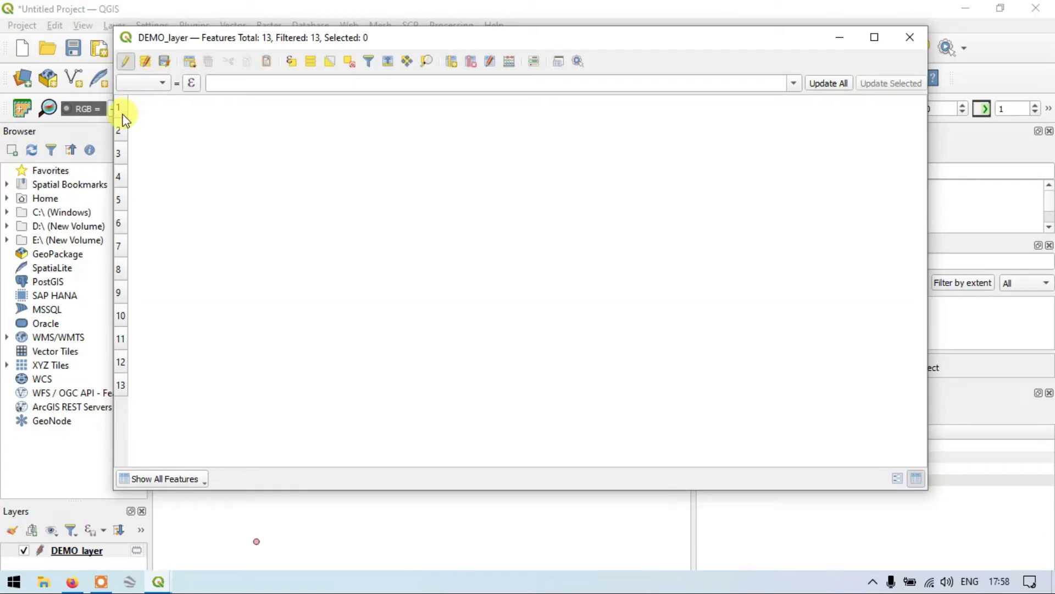
click(910, 38)
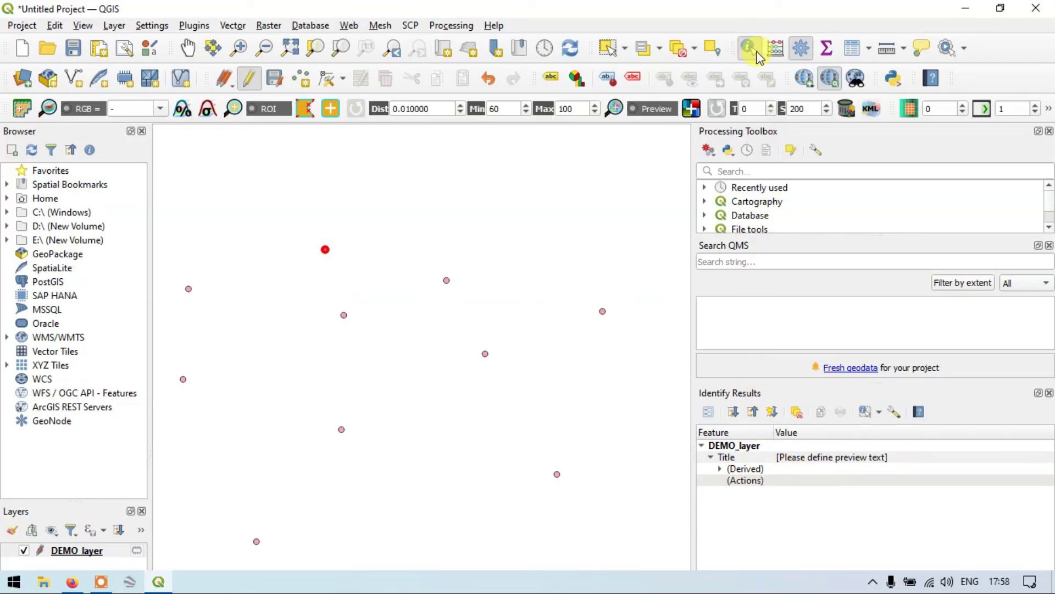
click(757, 52)
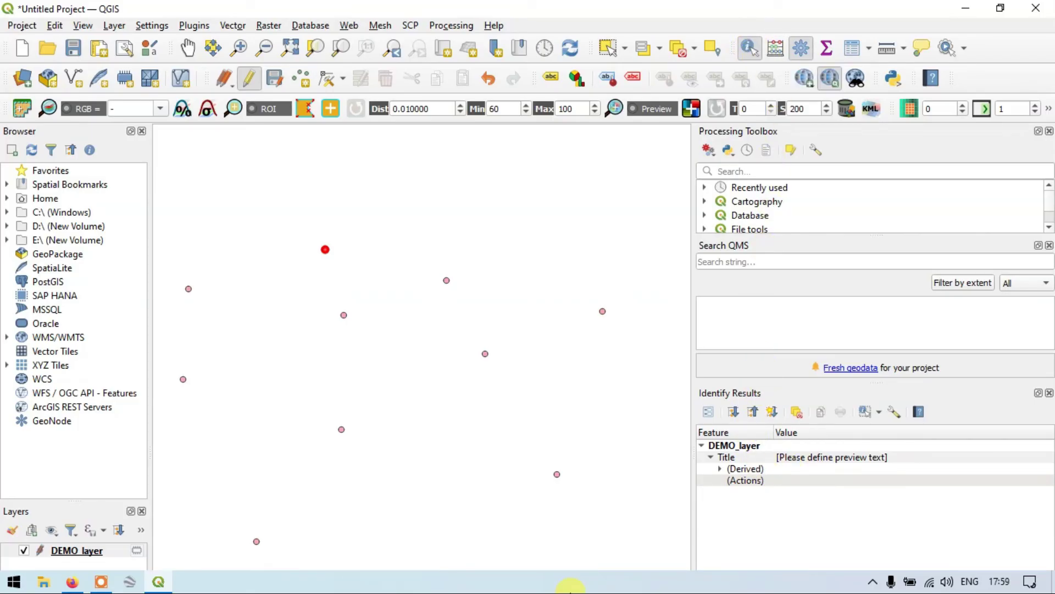